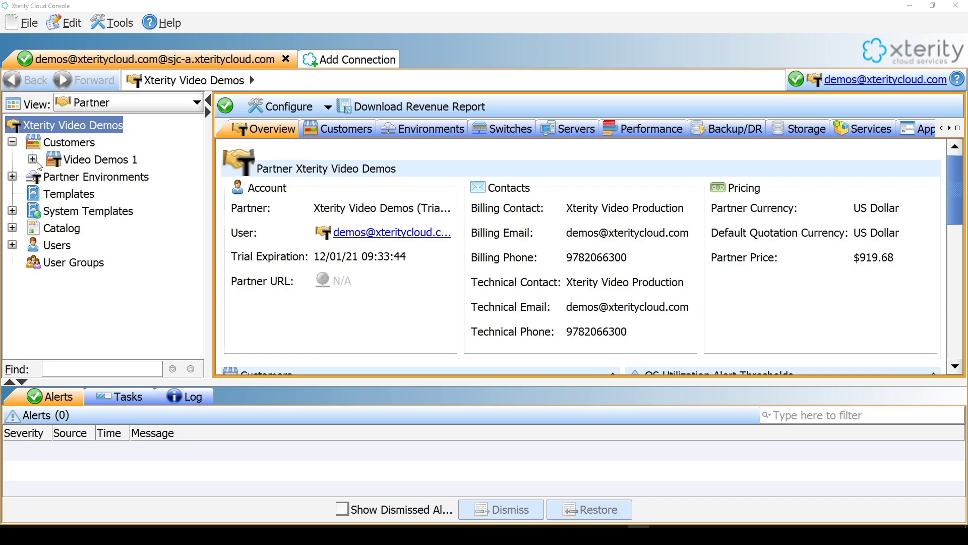
Open the Demo Videos environment of customer Video Demos 1 for editing in the Designer
left_click(12, 142)
left_click(12, 142)
left_click(32, 159)
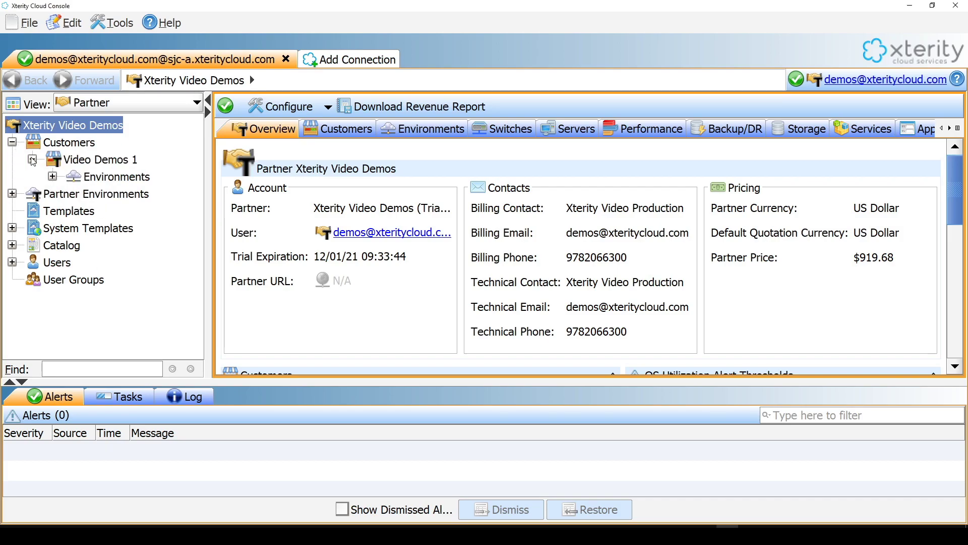
left_click(53, 176)
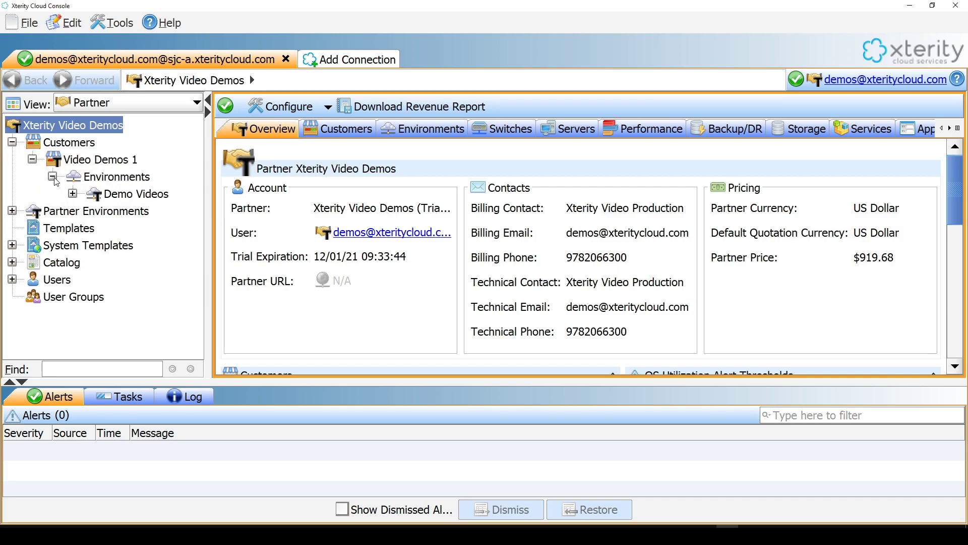
right_click(131, 198)
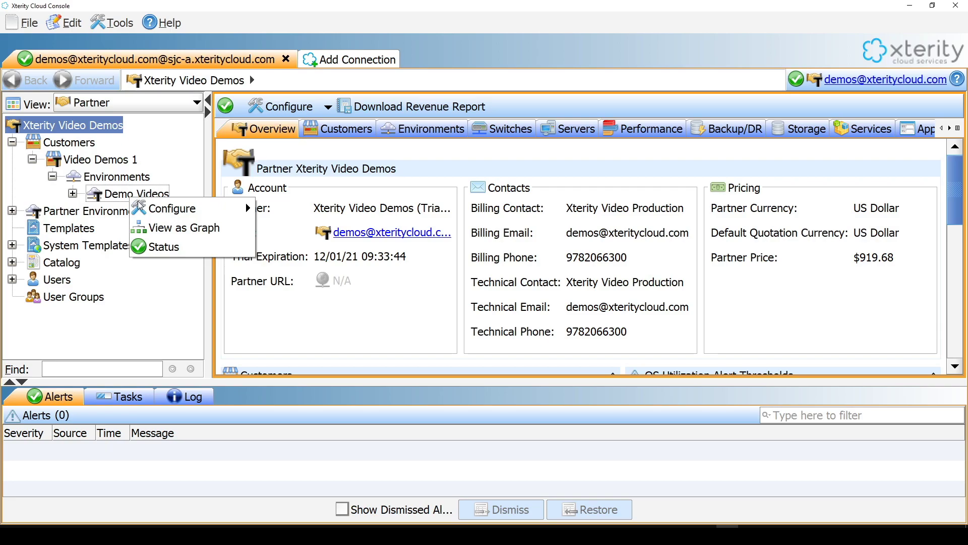
mouse_move(179, 208)
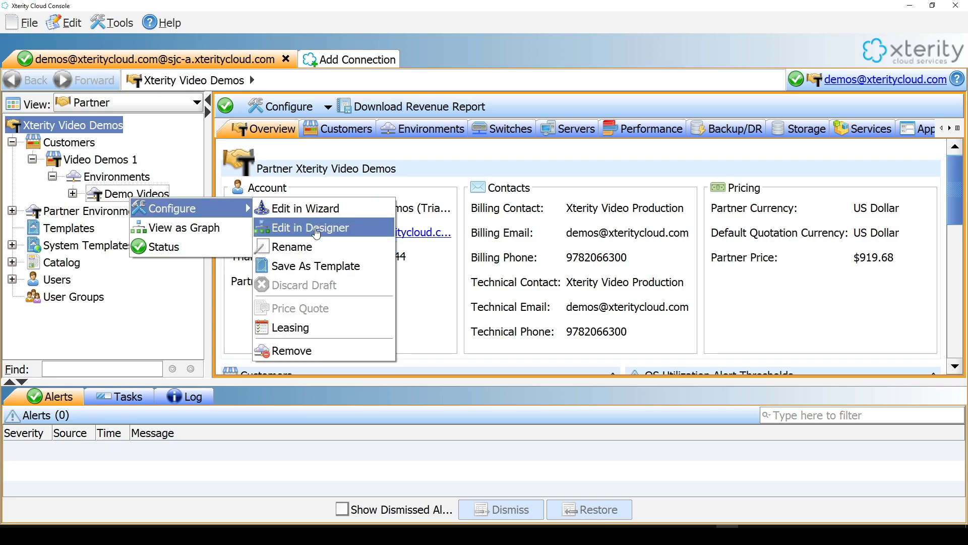
left_click(317, 231)
Open the video2 server's configuration from the diagram and set its number of vCPUs to 6
scroll(459, 227, "down", 6)
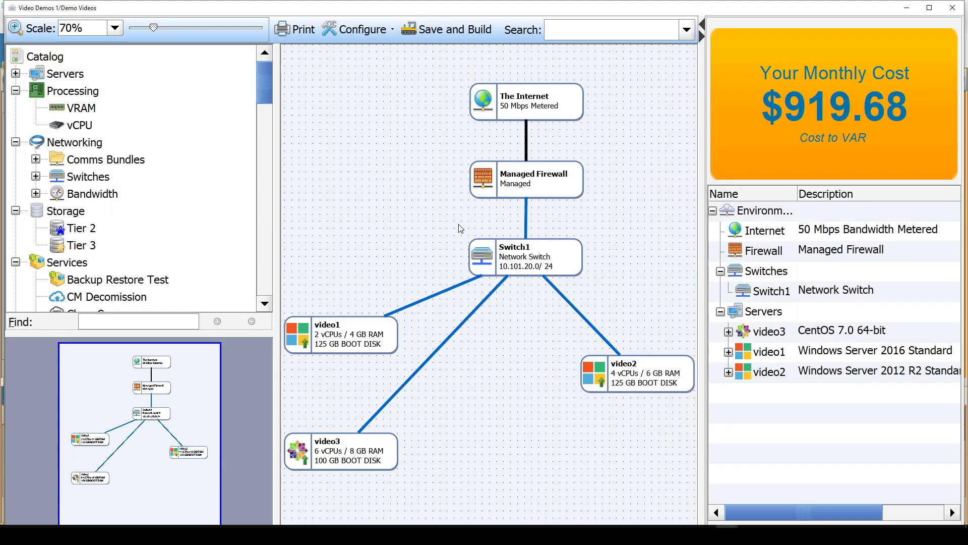
scroll(460, 228, "up", 1)
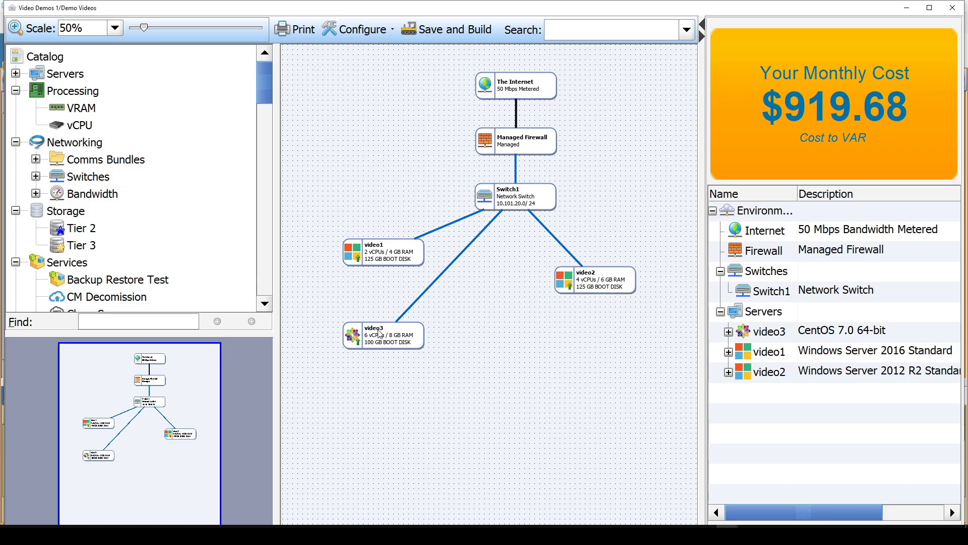
left_click(586, 281)
double_click(587, 280)
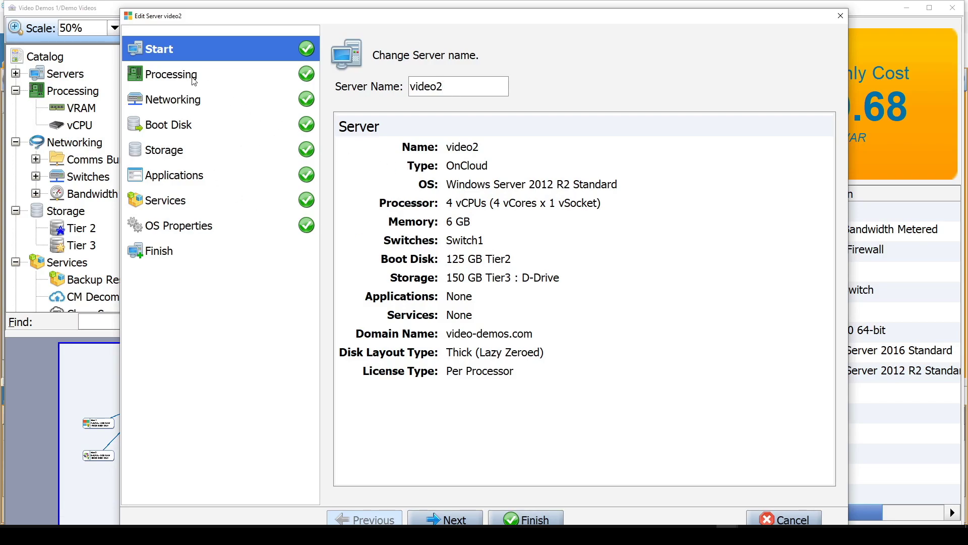
left_click(194, 79)
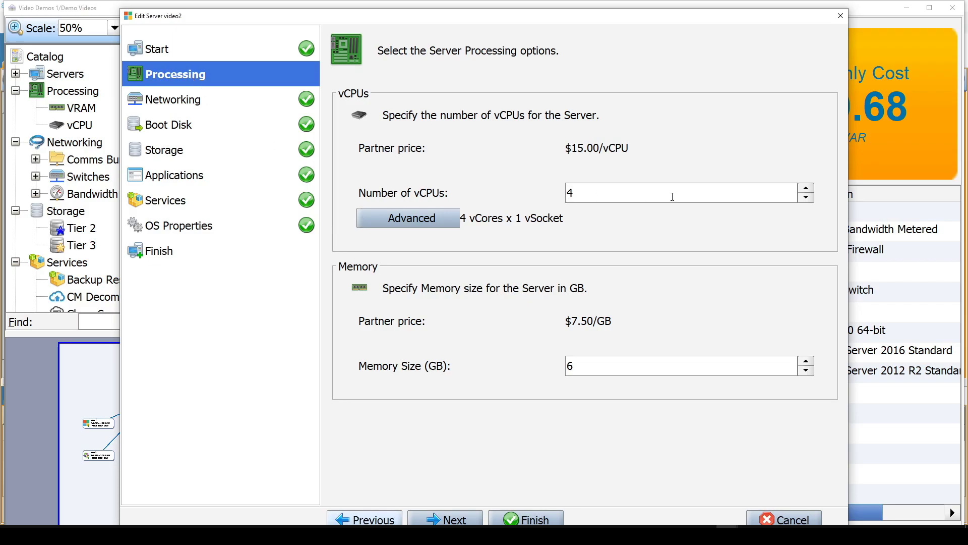
left_click(805, 189)
left_click(805, 189)
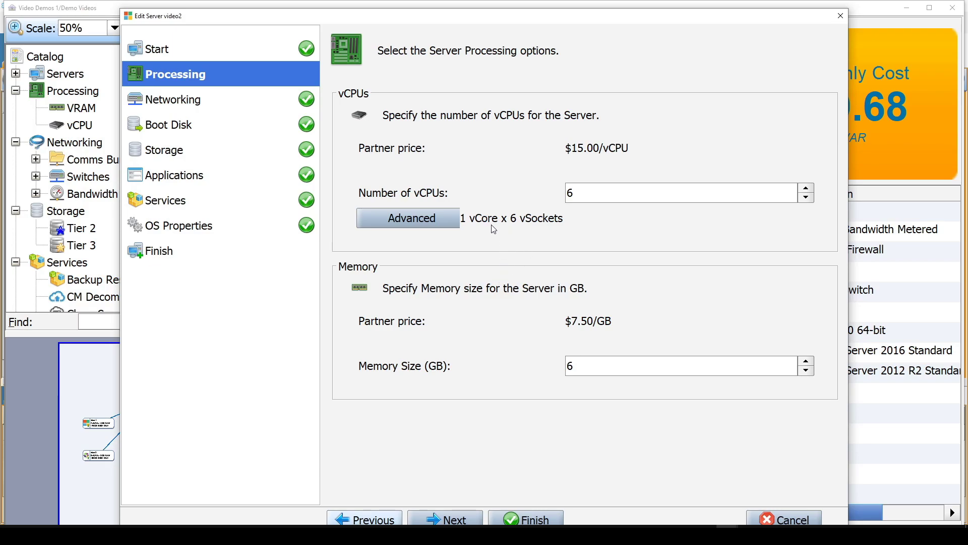
Set video2's vSocket layout to 6 vCores x 1 vSocket and its memory size to 8 GB
left_click(420, 222)
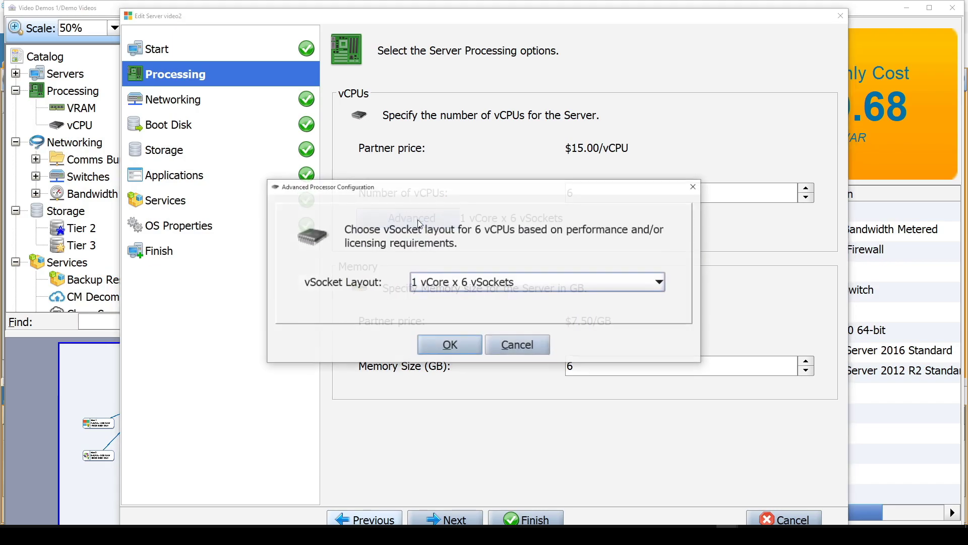
left_click(451, 281)
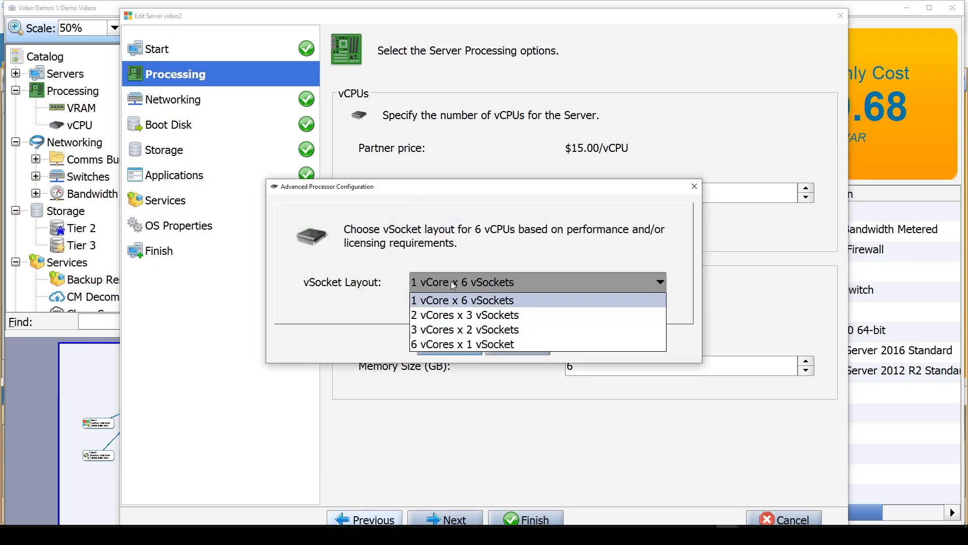
left_click(459, 344)
left_click(458, 347)
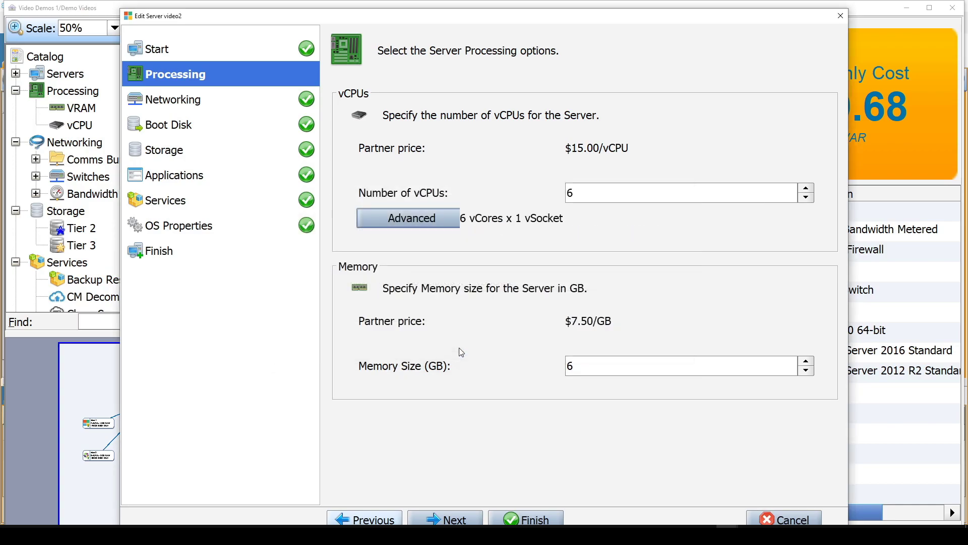
left_click(806, 361)
left_click(806, 361)
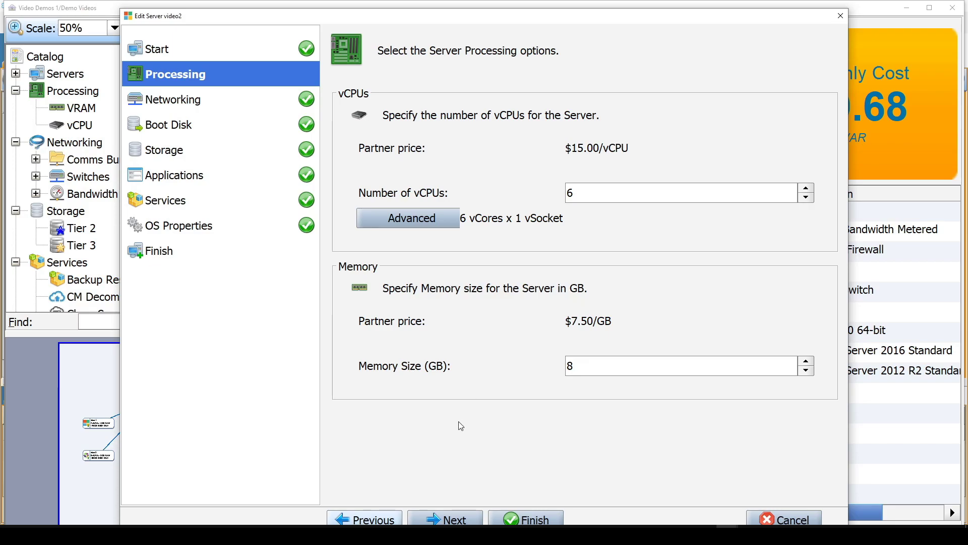
Add one 50 GB Tier 3 storage unit named E-Drive to the video2 server
left_click(174, 150)
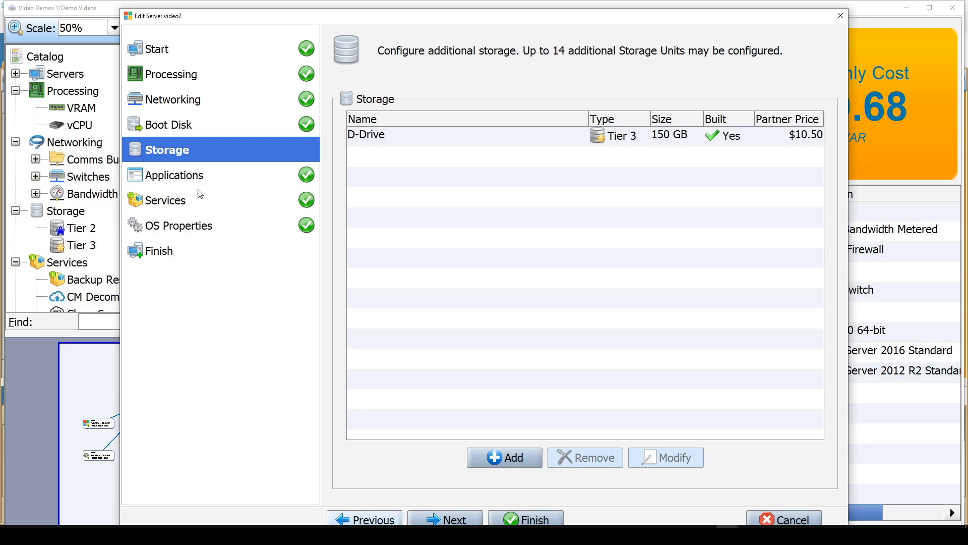
left_click(502, 464)
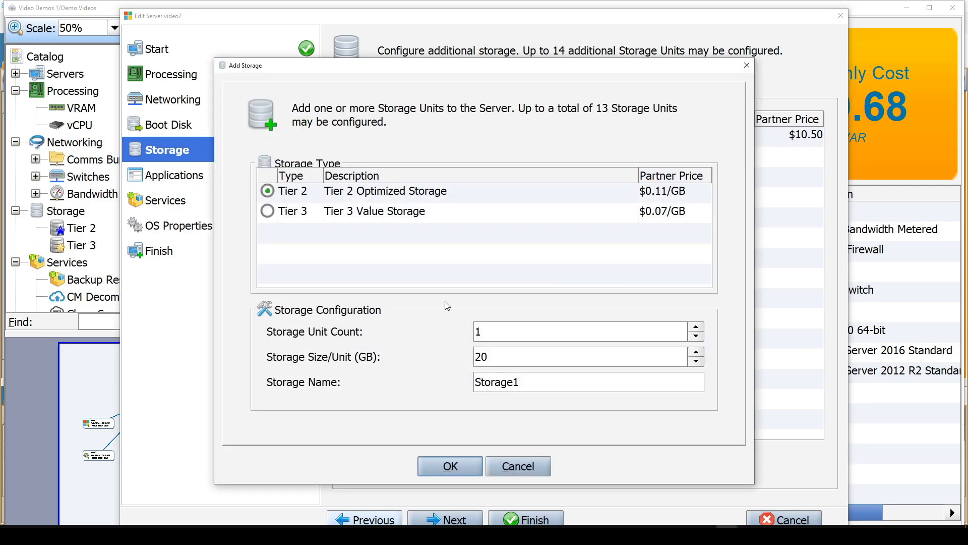
left_click(267, 210)
left_click_drag(527, 379, 467, 381)
type("E-Drive")
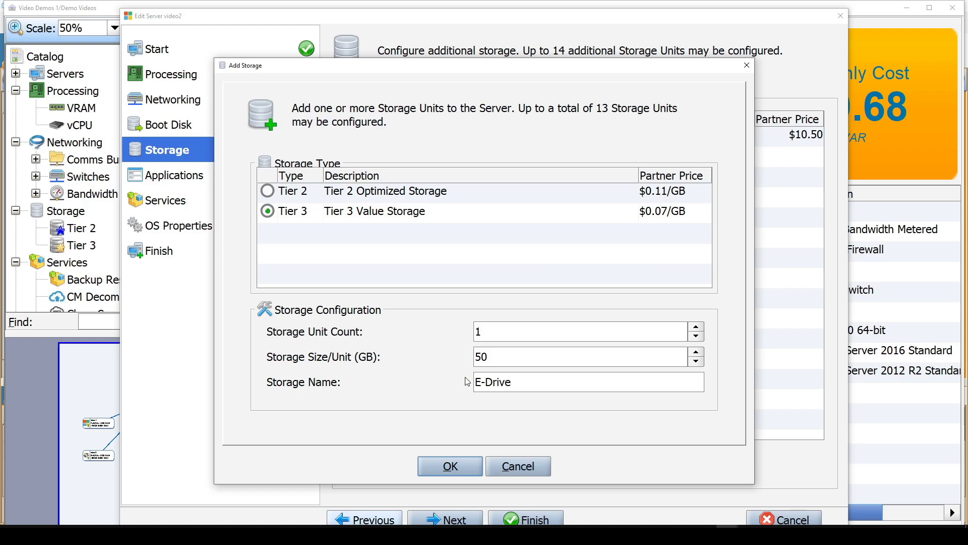
left_click(466, 467)
left_click(650, 145)
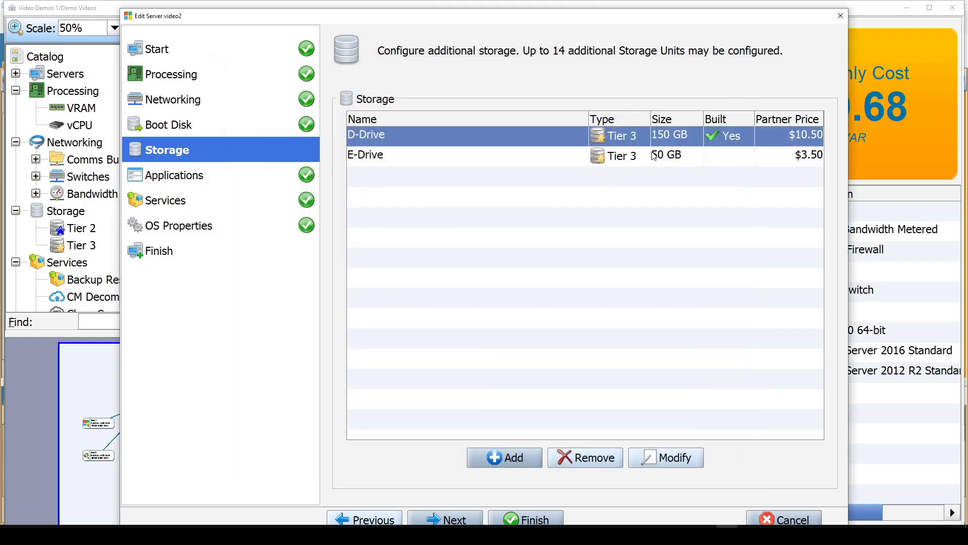
left_click(652, 155)
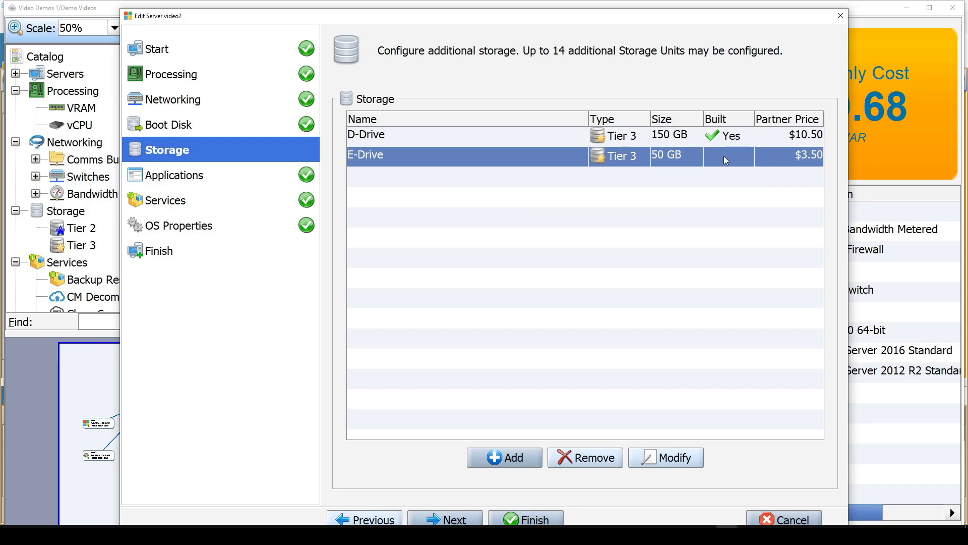
left_click(726, 138)
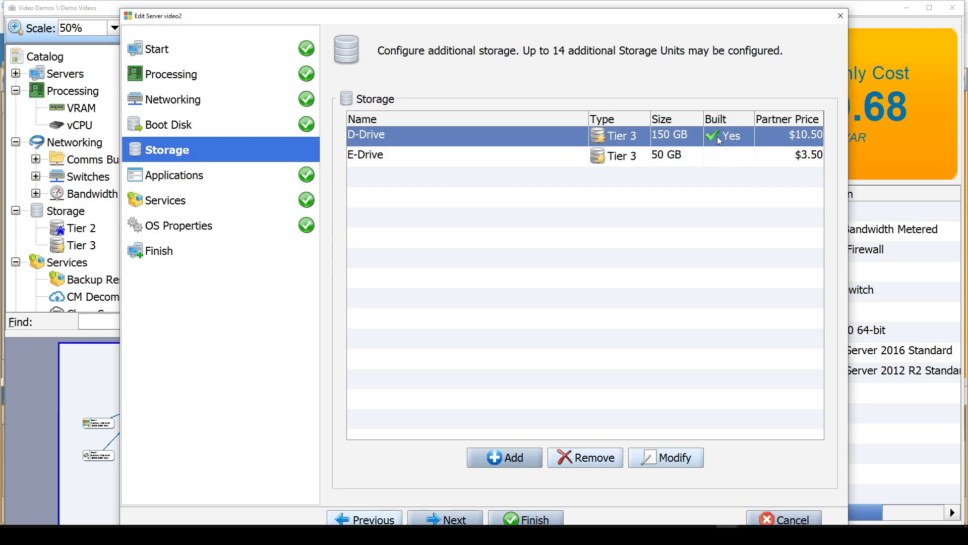
left_click(721, 156)
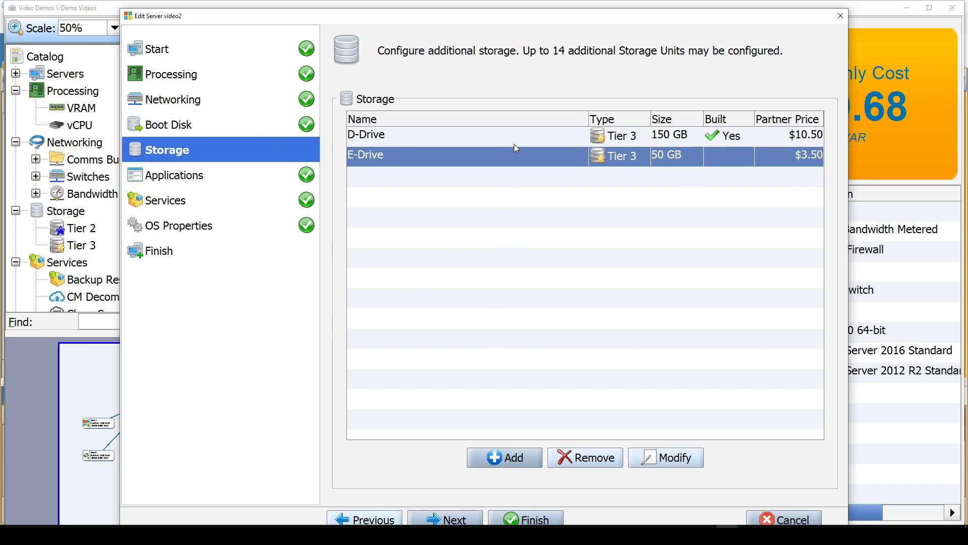
Go to the final summary of video2's settings and update the server with the modified configuration
left_click(449, 519)
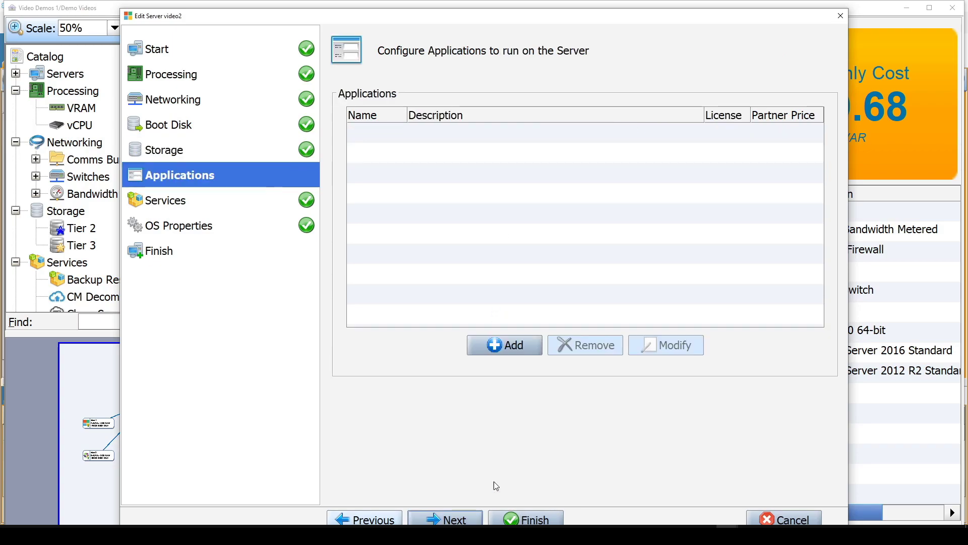
left_click(165, 257)
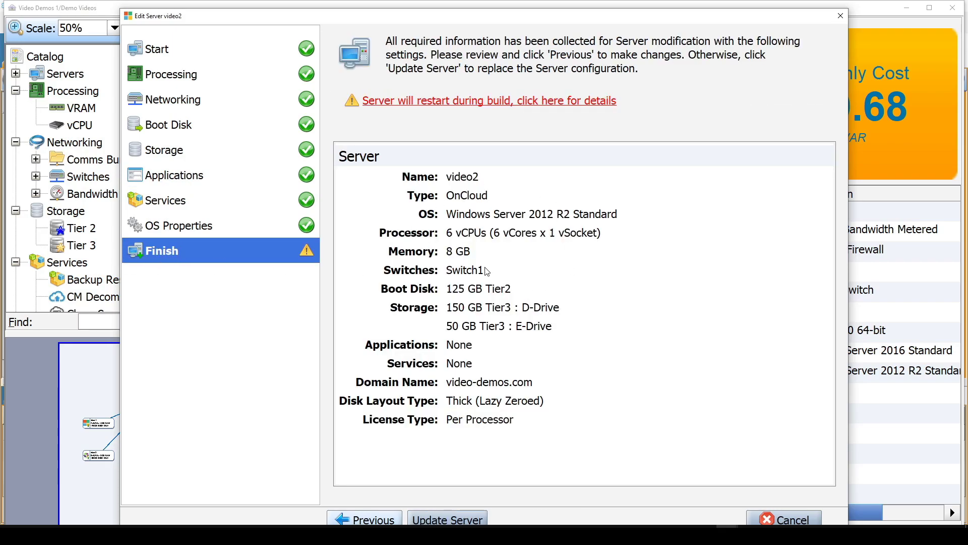
left_click_drag(578, 17, 580, 9)
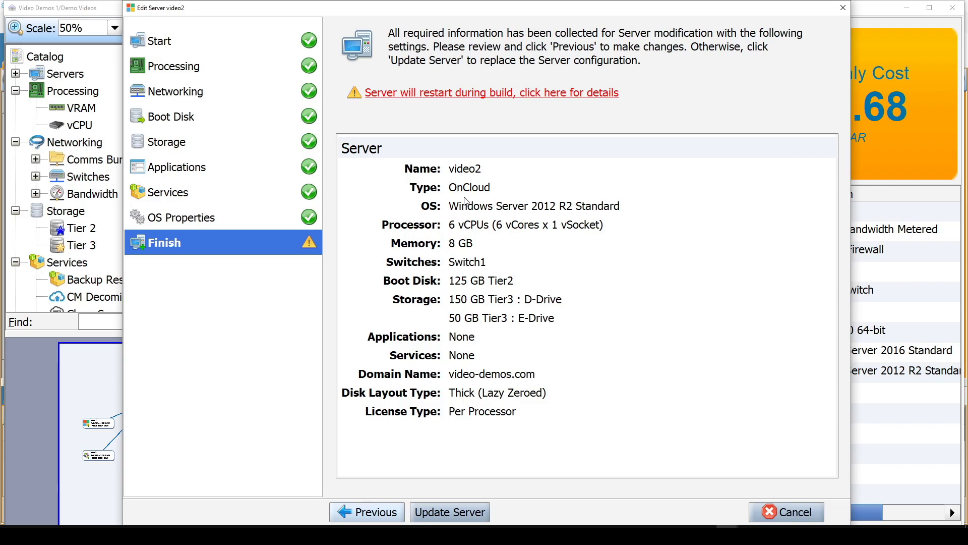
left_click(468, 516)
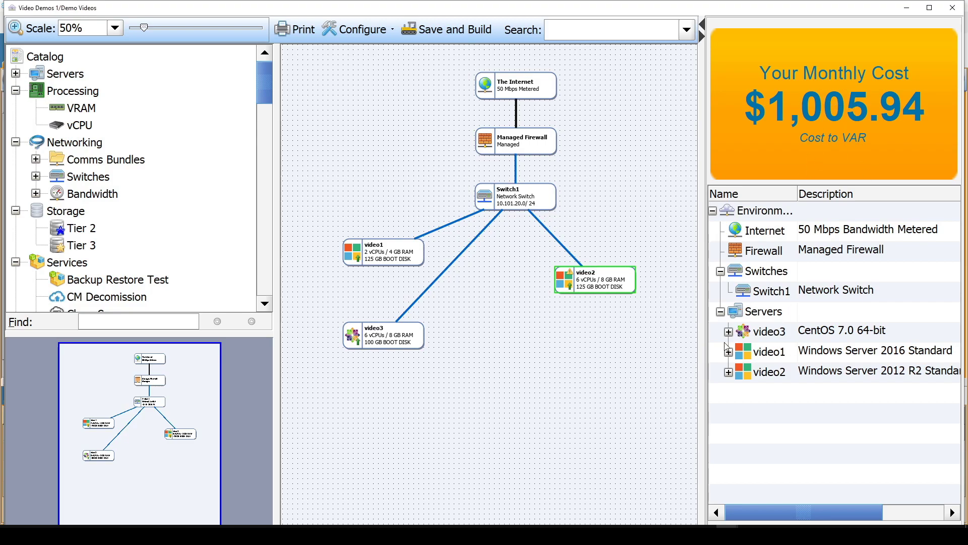
Review video2's component details in the environment list, and save and submit the environment build
left_click(728, 372)
left_click(852, 372)
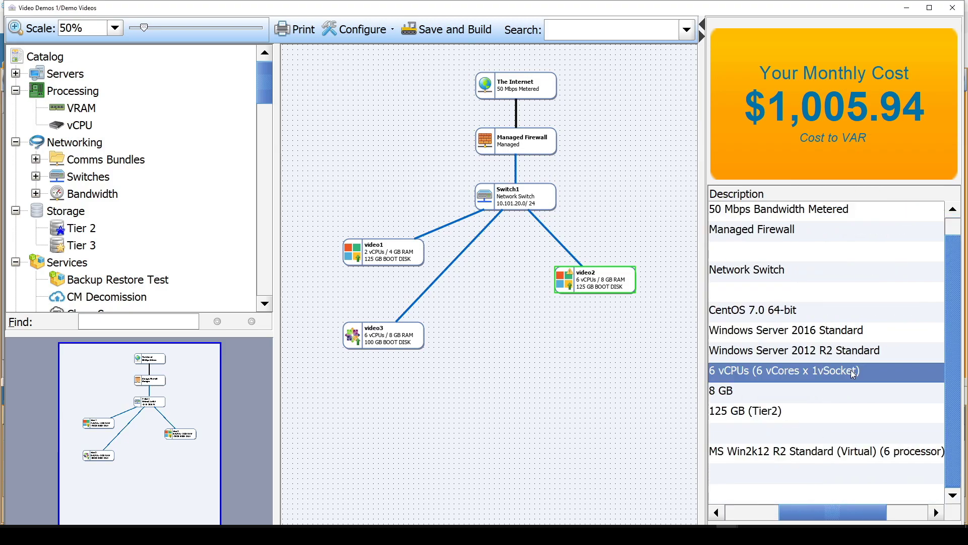
left_click_drag(820, 517, 767, 518)
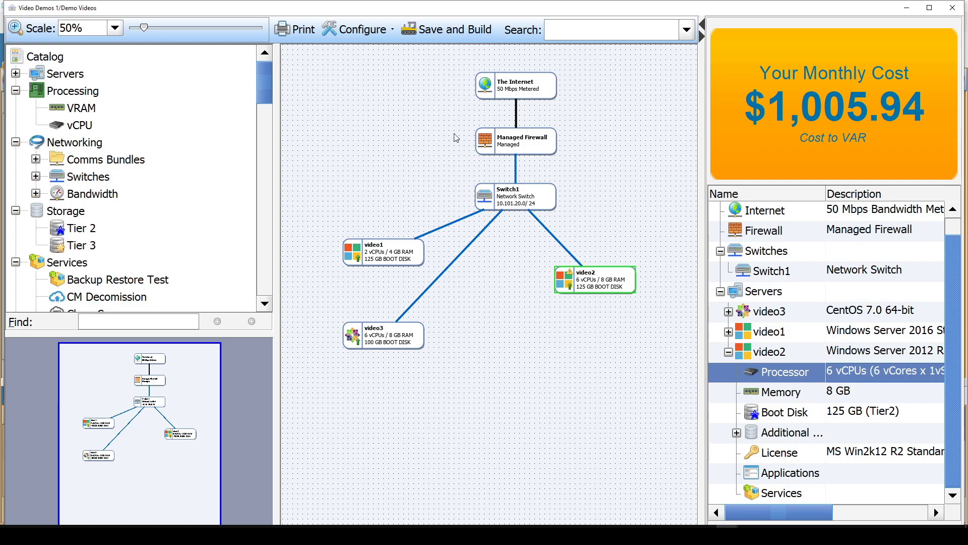
left_click(458, 35)
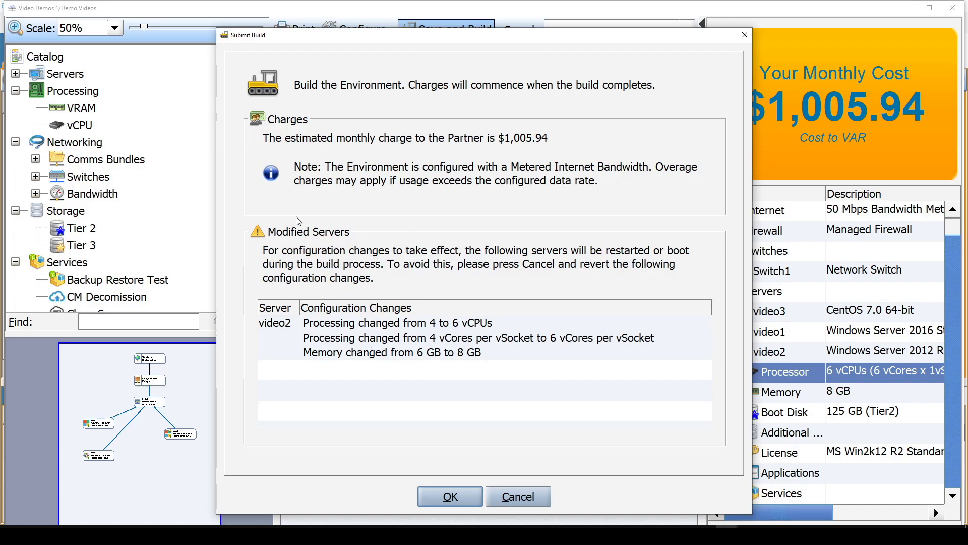
left_click(451, 498)
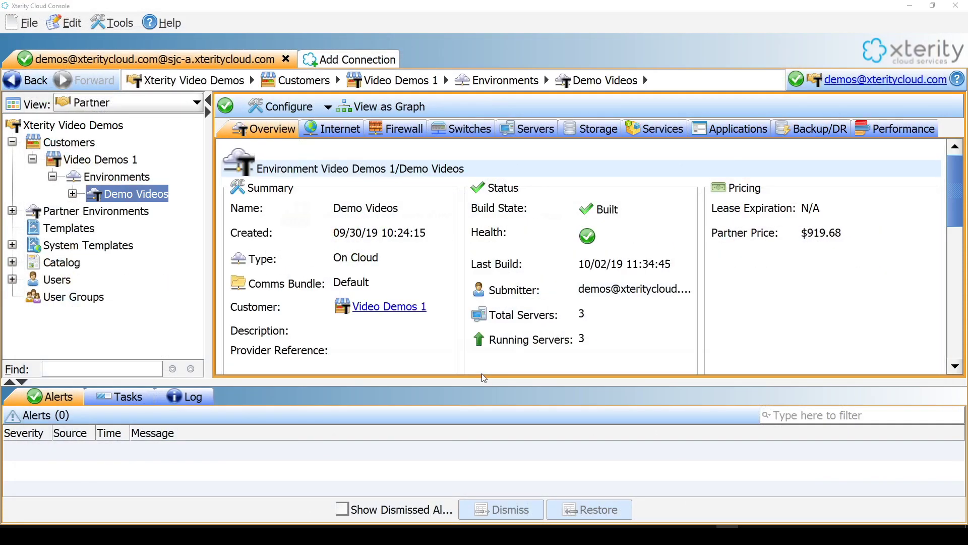